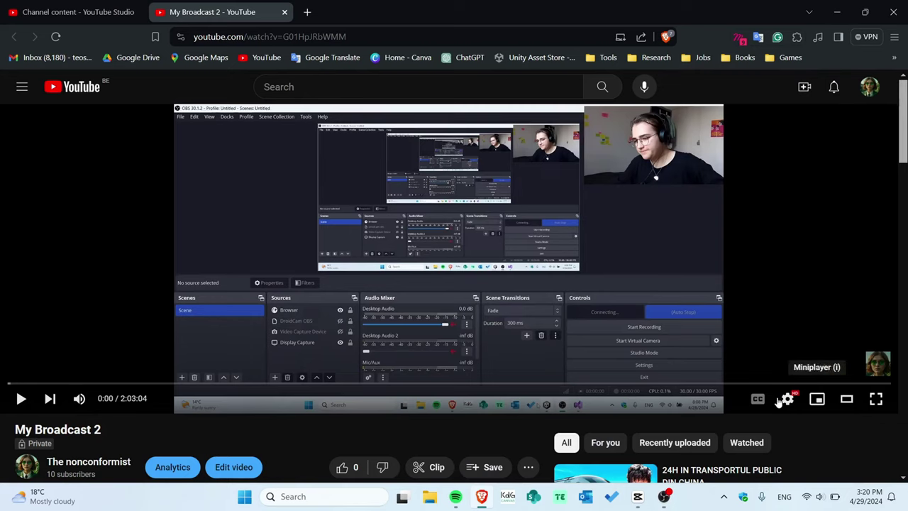
Open the playback settings of the My Broadcast 2 video, then return to Unity.
left_click(787, 400)
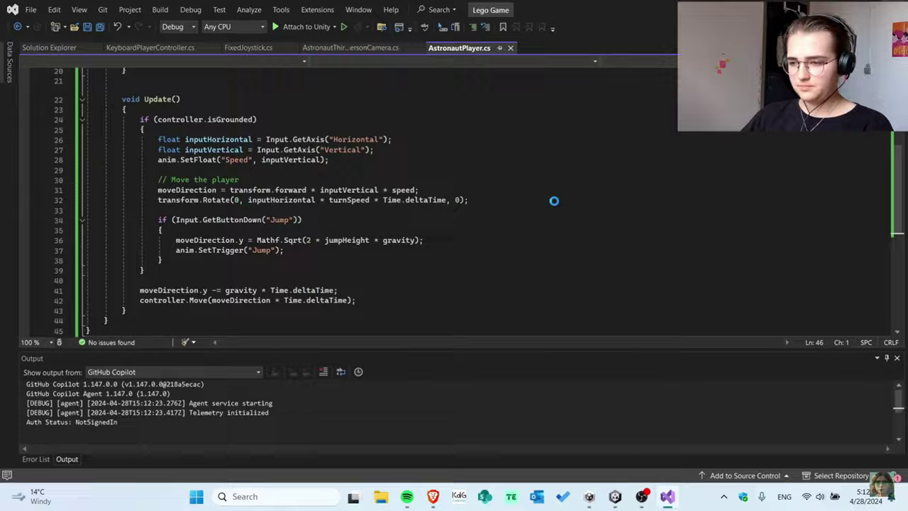
key("alt+Tab")
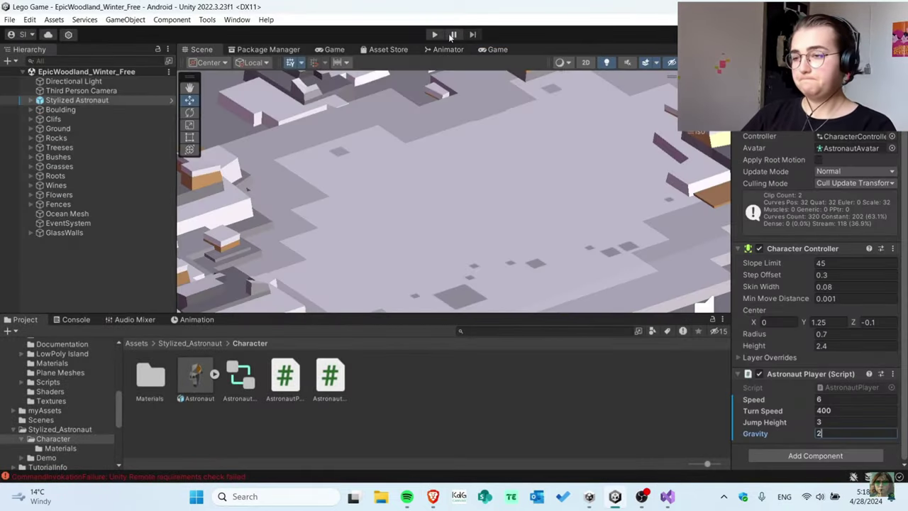
Test the astronaut's movement in Play mode and read through the AstronautPlayer script's code.
left_click(434, 35)
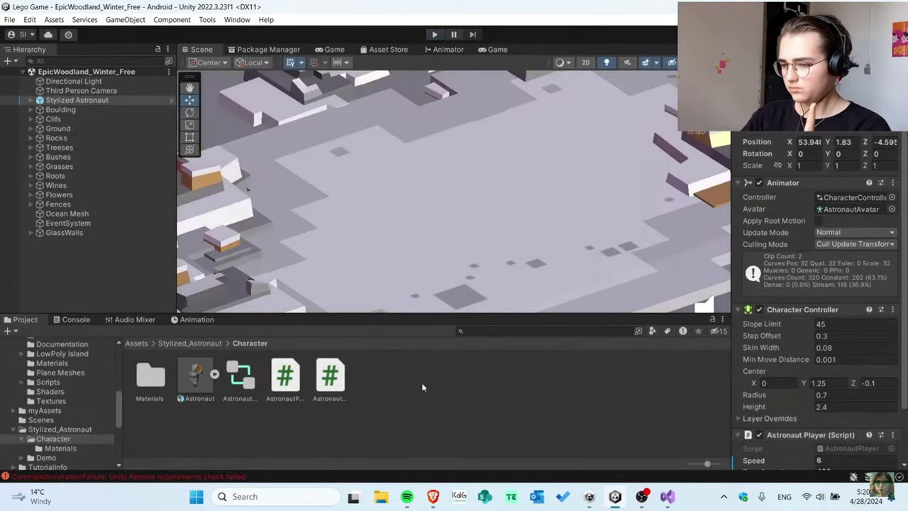
left_click(285, 380)
scroll(863, 280, "down", 5)
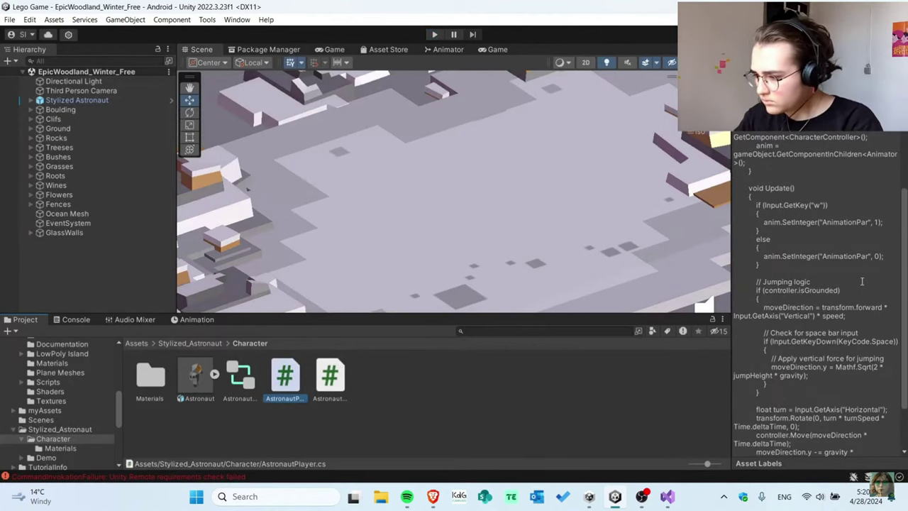
scroll(862, 282, "down", 2)
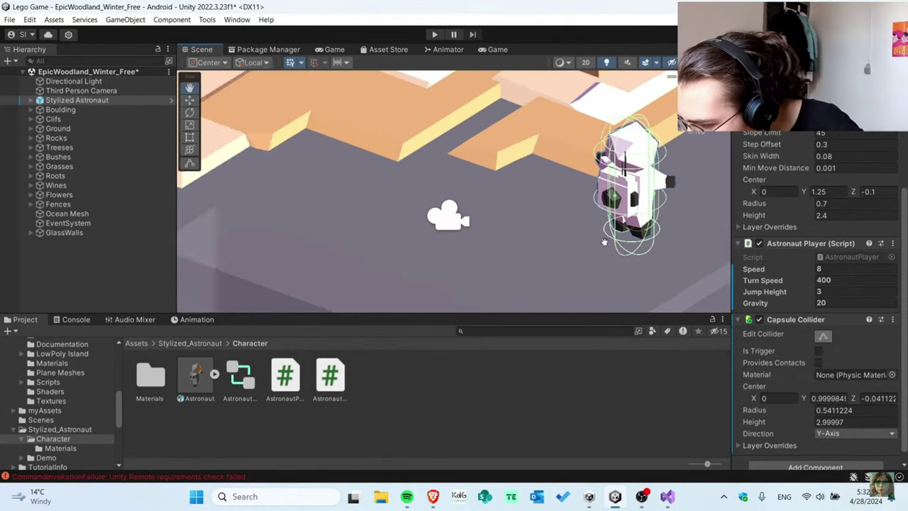
scroll(527, 249, "up", 5)
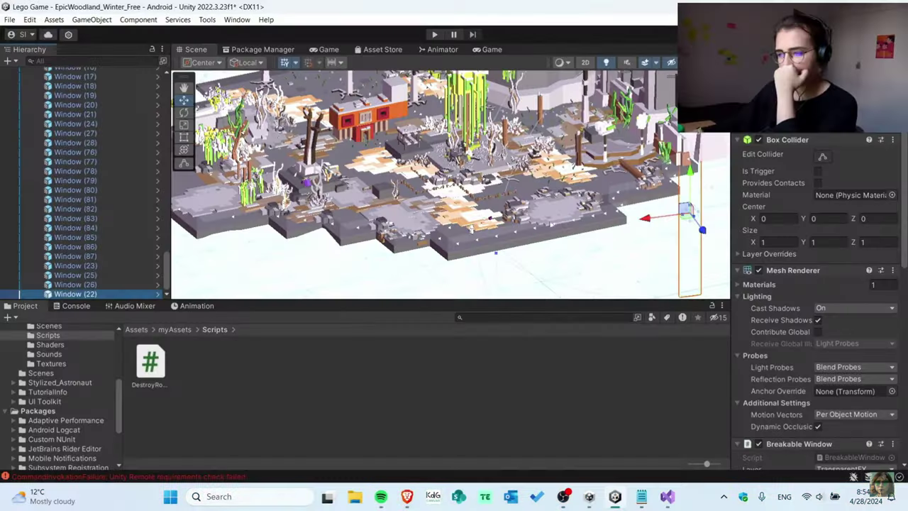
key("f")
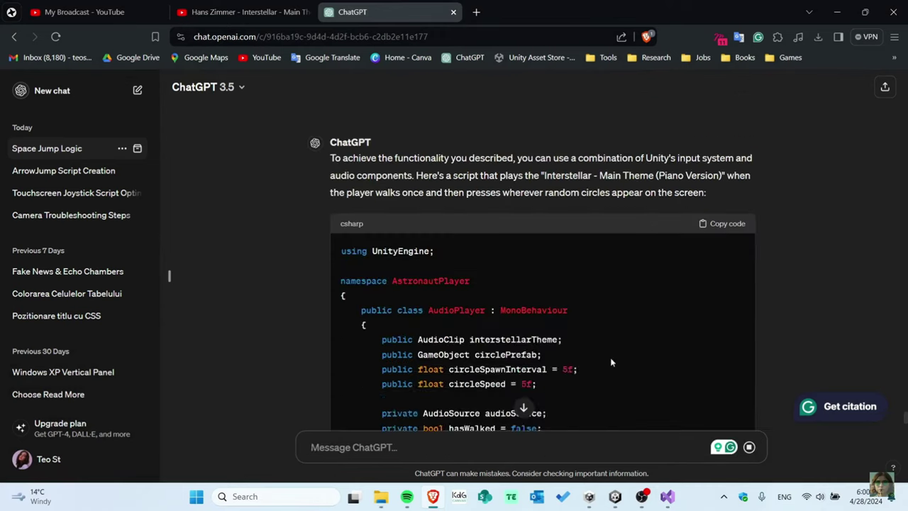
Scroll through the ChatGPT conversation about a script for the mp3 music file.
scroll(610, 357, "up", 2)
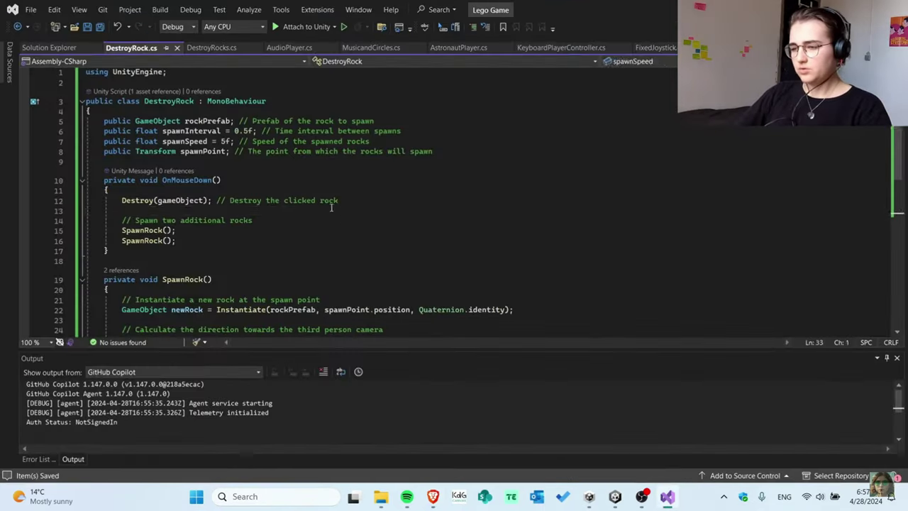
scroll(336, 209, "down", 2)
scroll(344, 220, "up", 2)
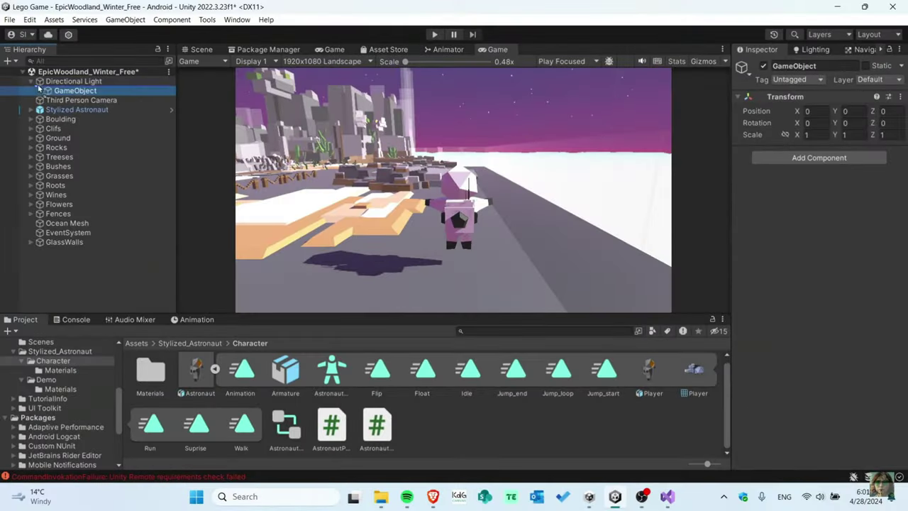
Rename the new empty object and send ChatGPT the request to make rocks appear and play sounds.
right_click(76, 89)
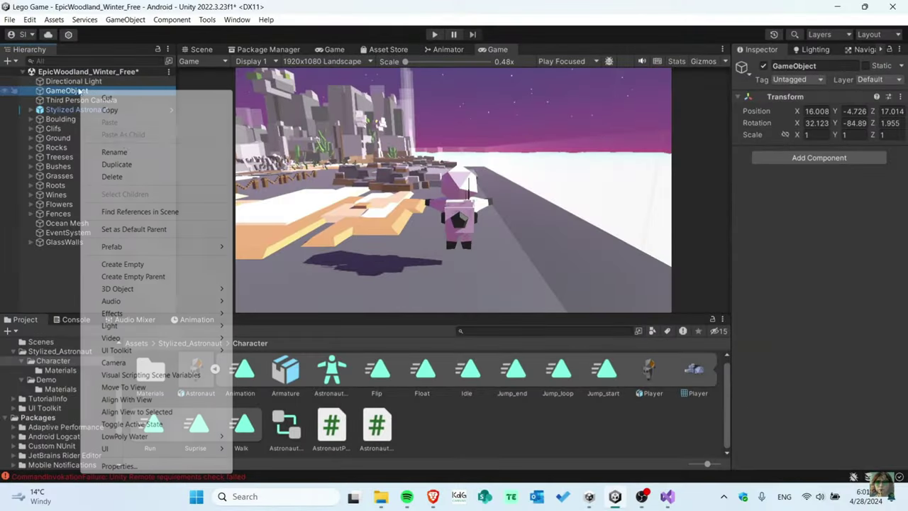
left_click(135, 161)
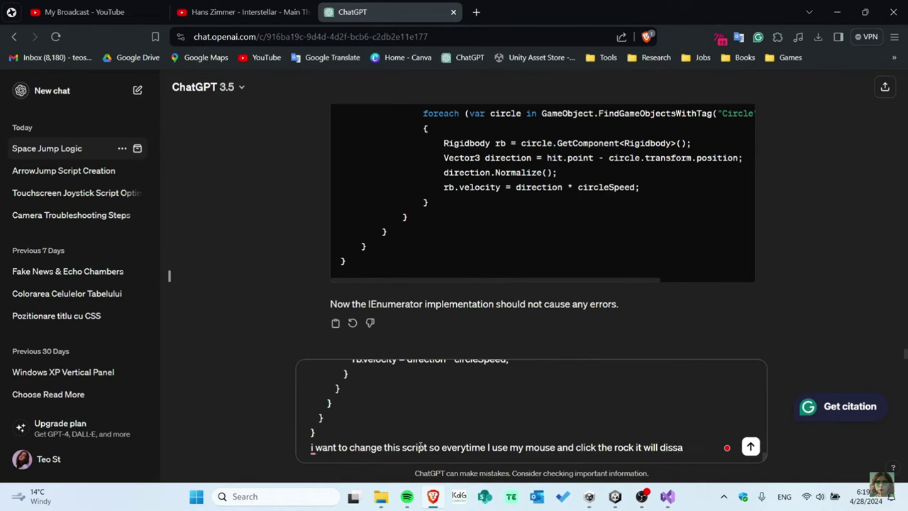
type("appear and make a sounds")
key("Return")
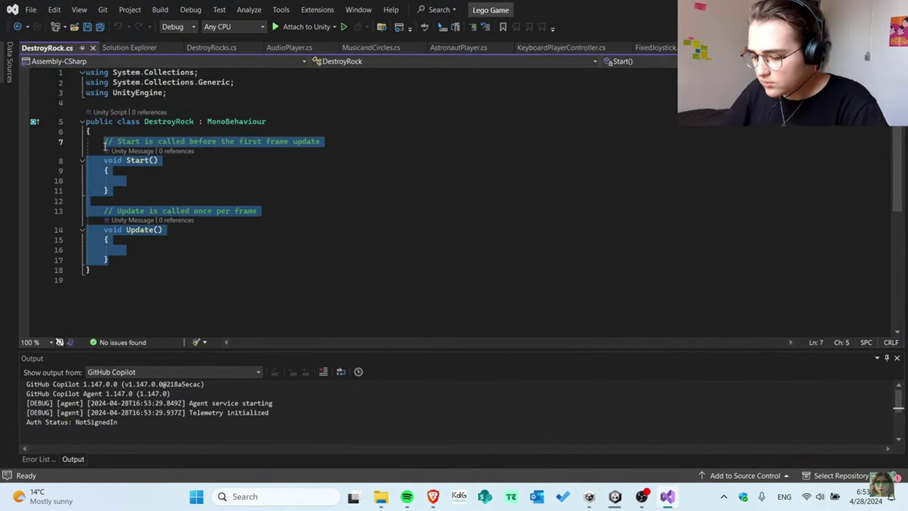
Begin writing the private void OnMouseDown method for the DestroyRock script.
type("private void Onm")
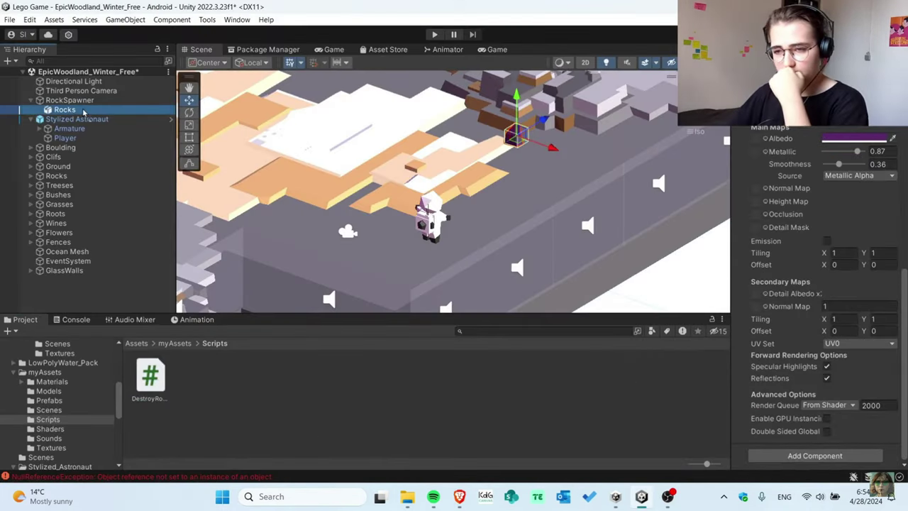
scroll(827, 298, "up", 8)
scroll(827, 298, "down", 3)
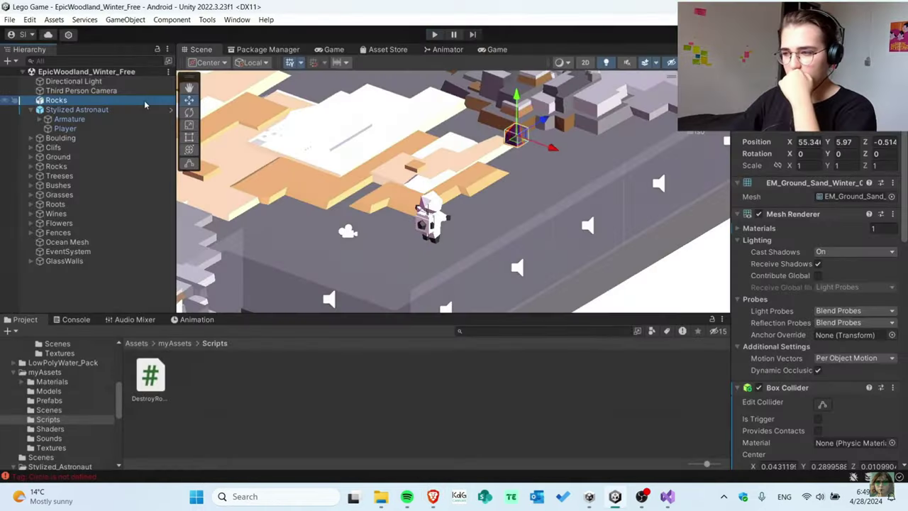
Scroll down through the pasted DestroyRock script in ChatGPT.
scroll(818, 248, "down", 5)
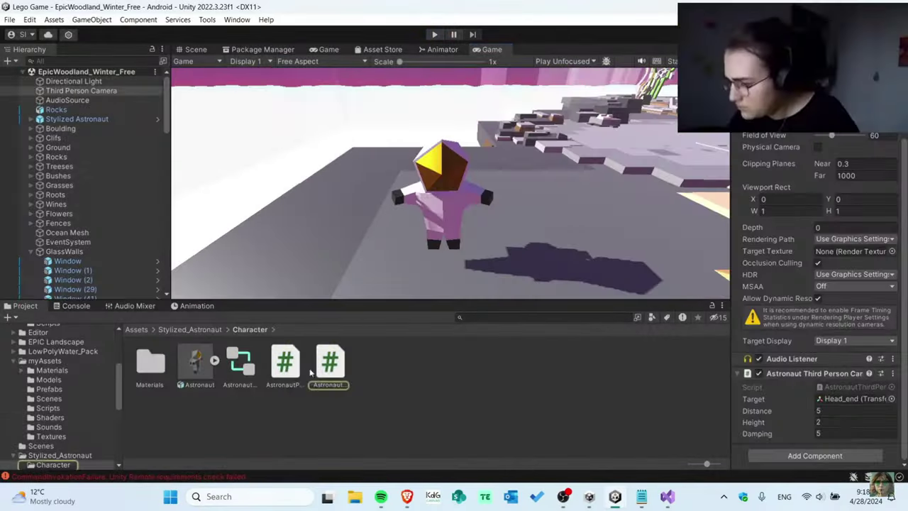
Review the second astronaut script, then open the MainMenu scene from Assets > Scenes.
left_click(329, 363)
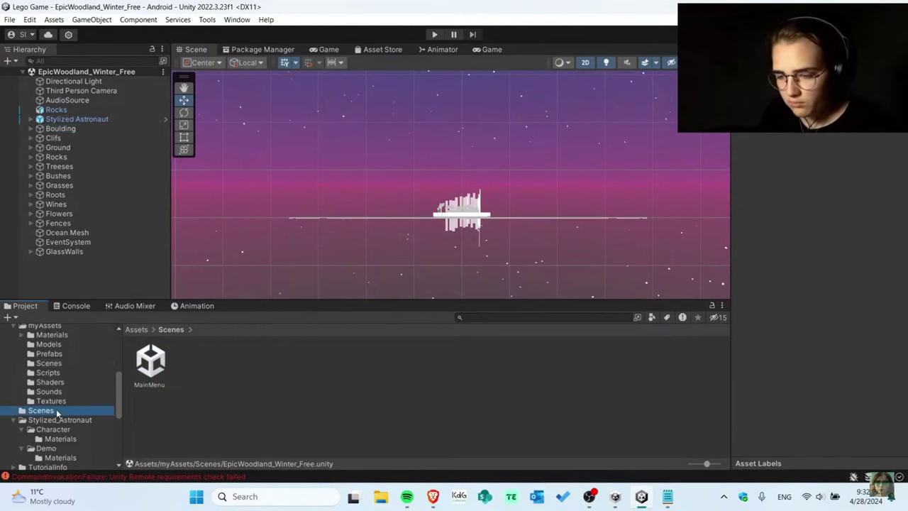
double_click(149, 363)
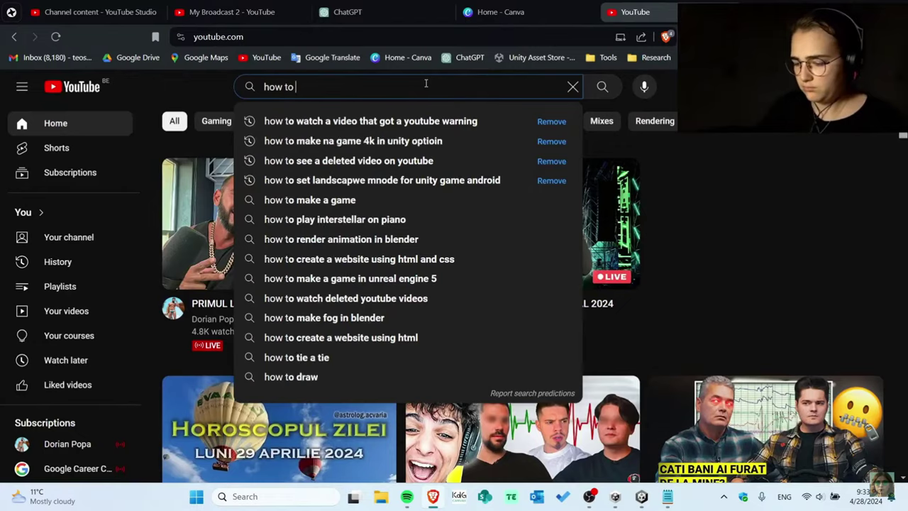
Enlarge the game screenshot on the cover and reduce its Auto Focus background blur to 20.
type("create a main menu in")
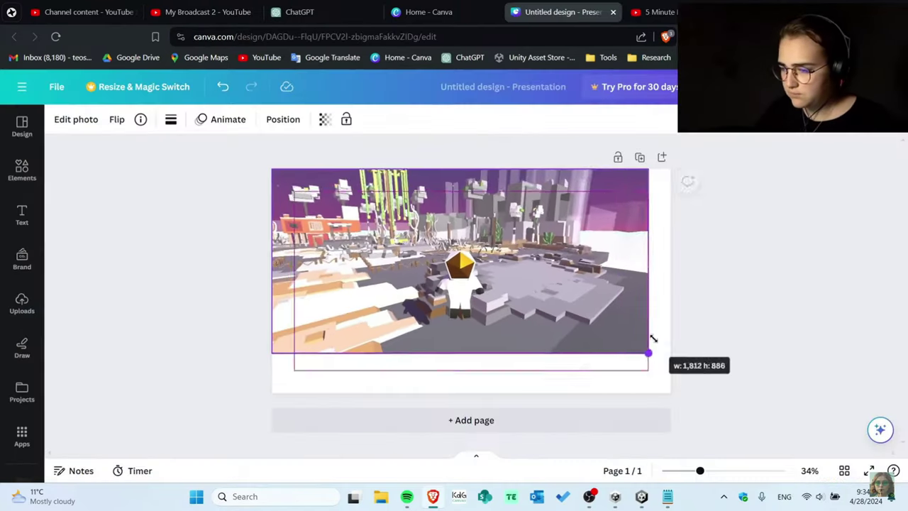
left_click_drag(650, 340, 685, 373)
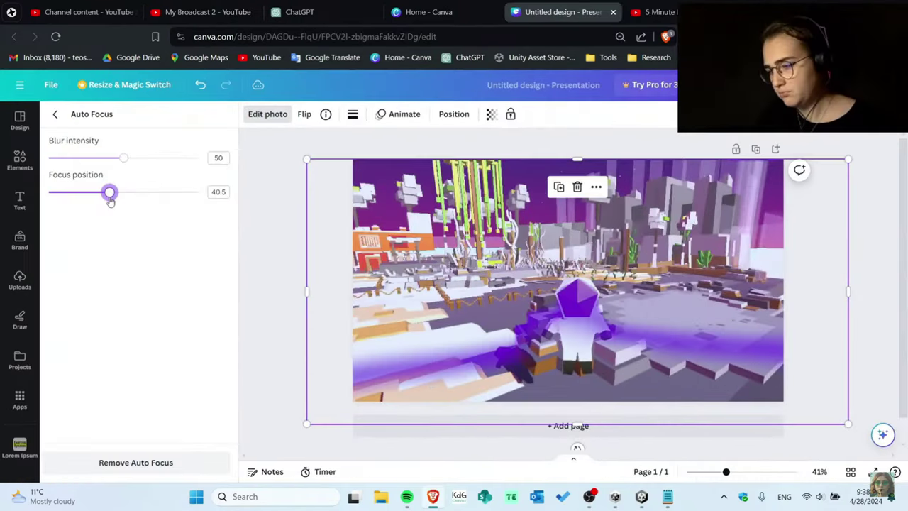
left_click_drag(110, 193, 105, 192)
left_click_drag(123, 157, 78, 159)
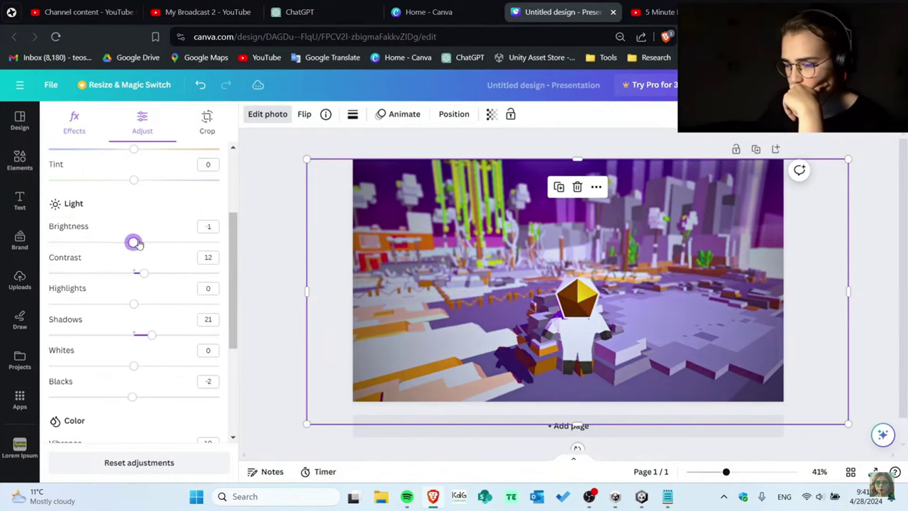
Apply photo effects to the screenshot and start asking ChatGPT for a game name.
left_click(74, 121)
left_click(267, 113)
left_click(242, 295)
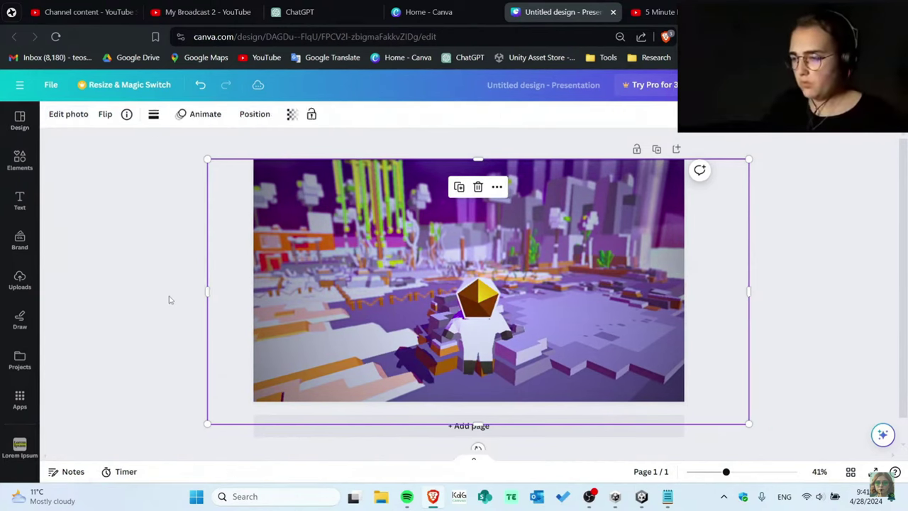
type("game with an astronaut th")
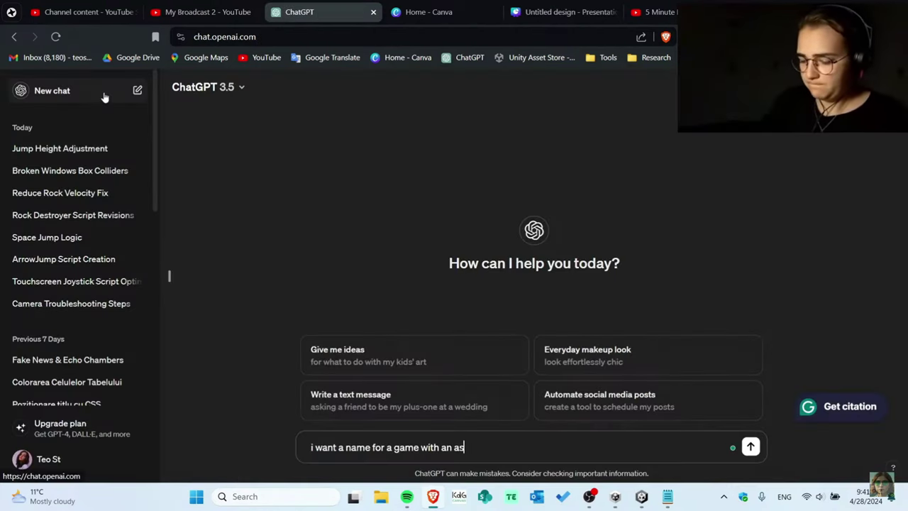
Copy the suggested name 'The Escape Odyssey' and search it on Google.
left_click_drag(472, 341, 547, 339)
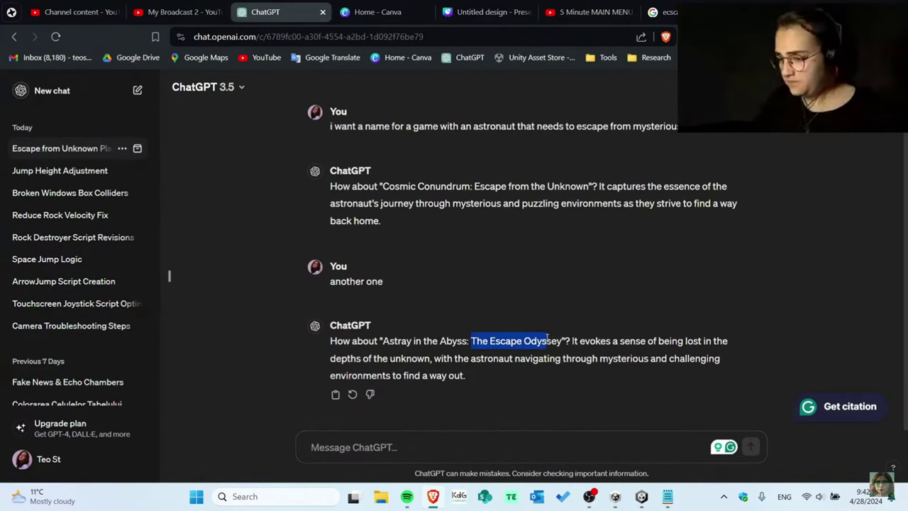
left_click(699, 9)
type("The Escape Odyssey")
key("Return")
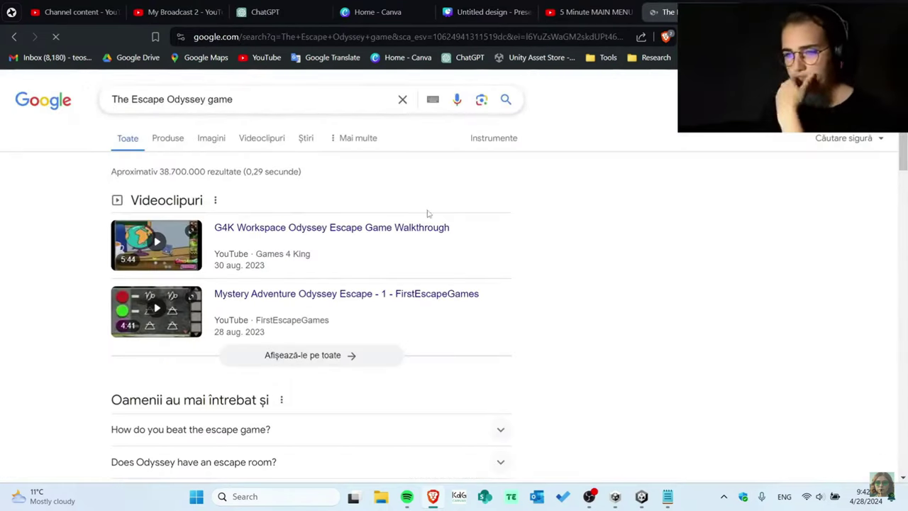
scroll(426, 264, "down", 5)
Add a heading reading 'The Escape Odyssey' to the Canva cover.
left_click(482, 11)
left_click(117, 252)
type("The Escape Odyssey")
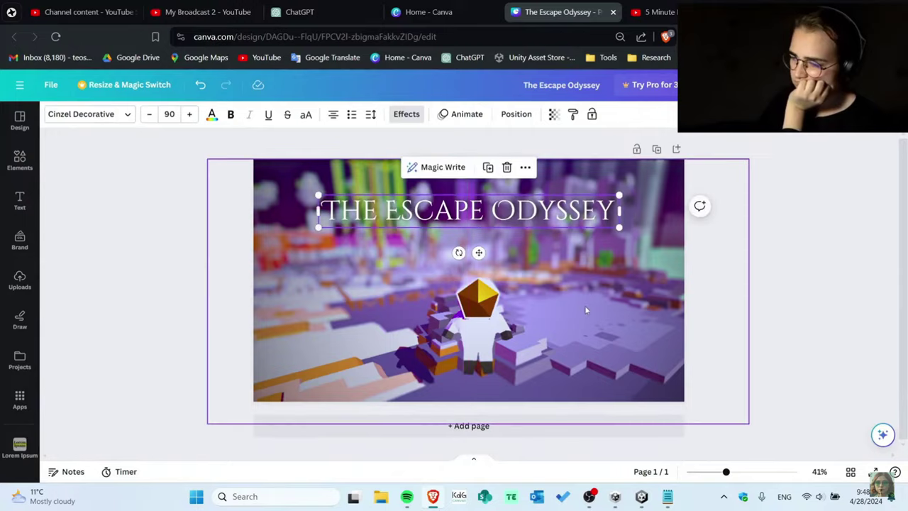
Export the cover as The Escape Odyssey.png and stretch it across Unity's MainMenu canvas.
left_click(585, 305)
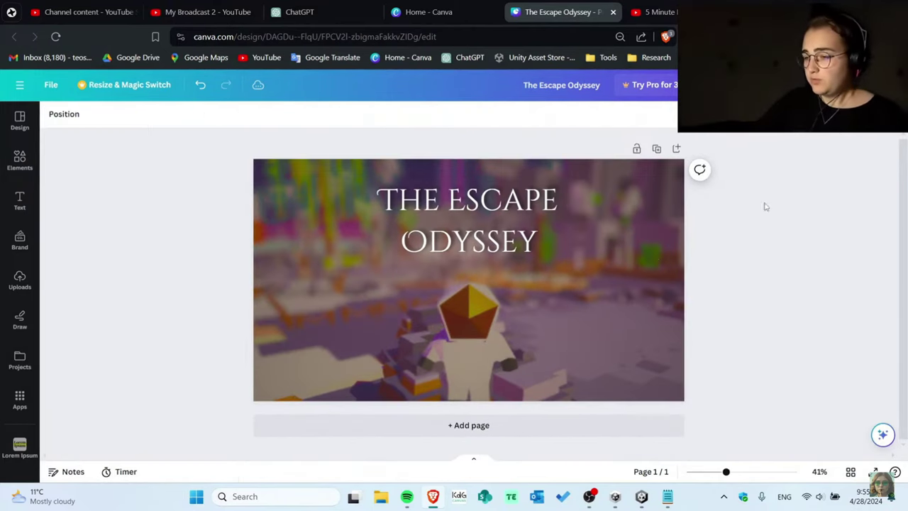
left_click(867, 85)
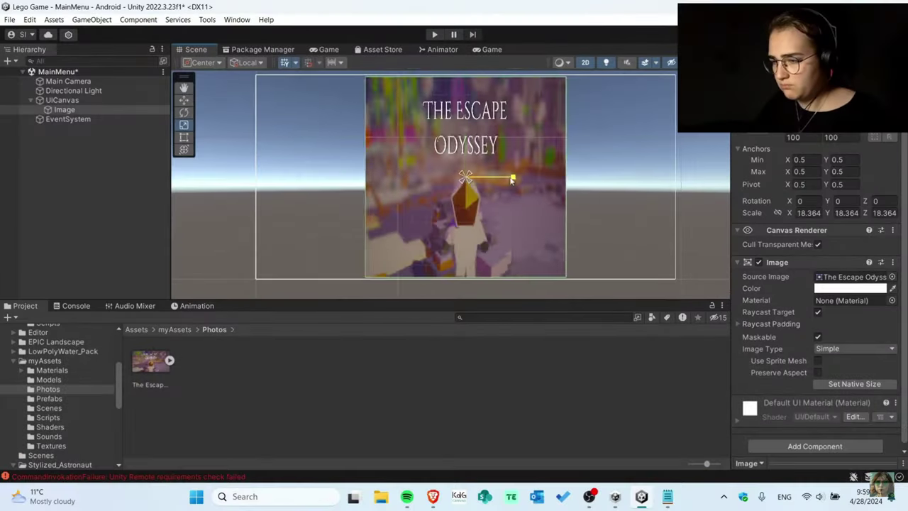
left_click_drag(525, 178, 560, 181)
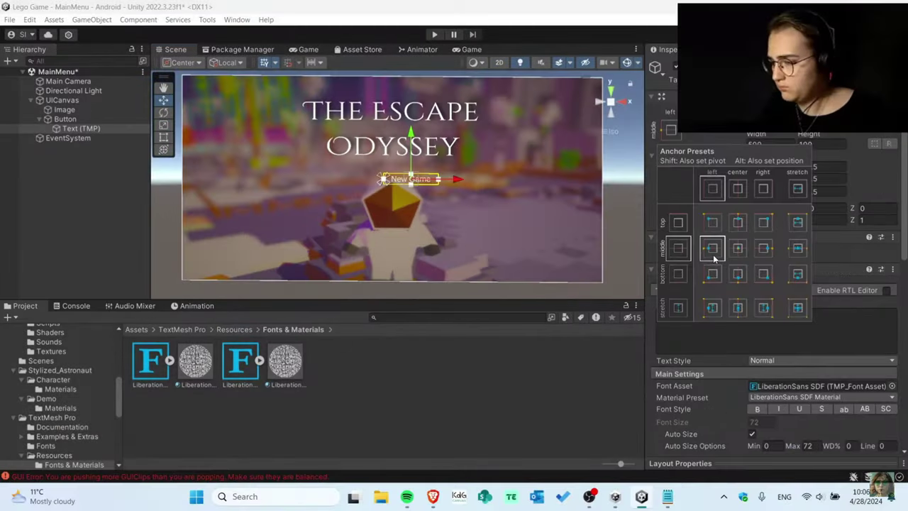
Anchor the New Game button middle-left and duplicate it to make a Quit button.
left_click(714, 258, "alt+shift")
right_click(65, 119)
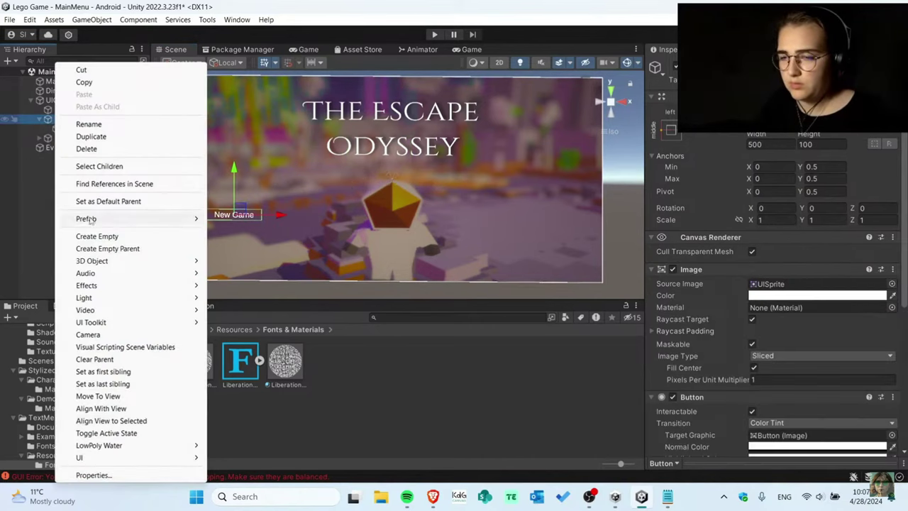
left_click(90, 136)
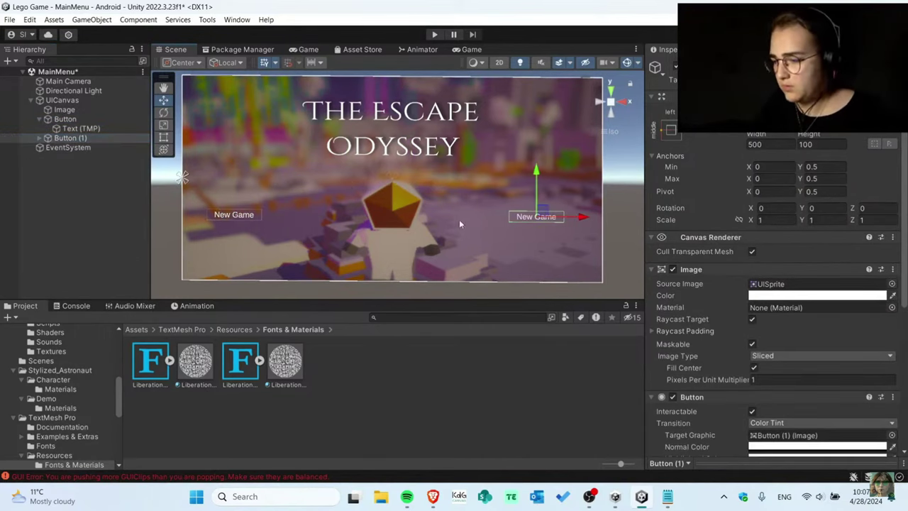
left_click(537, 217)
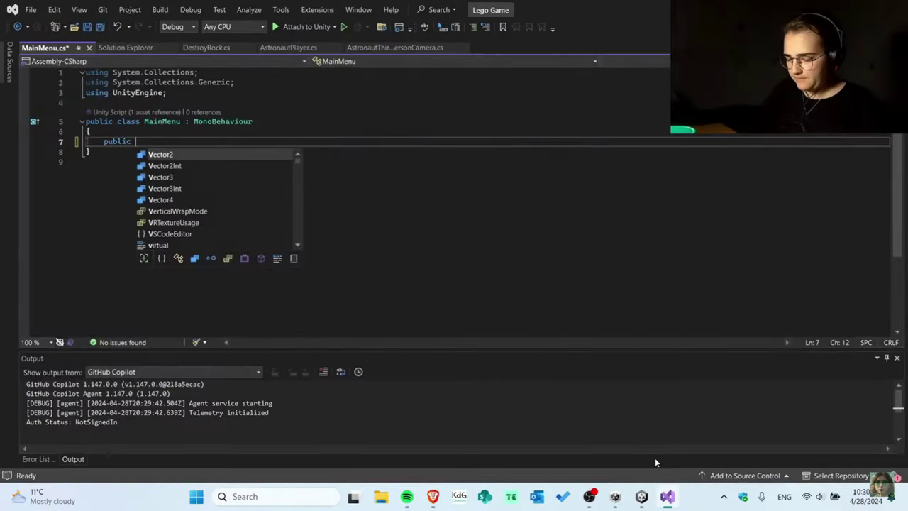
Write the PlayGame function in MainMenu.cs and add the MainMenu scene to the build.
type("void P")
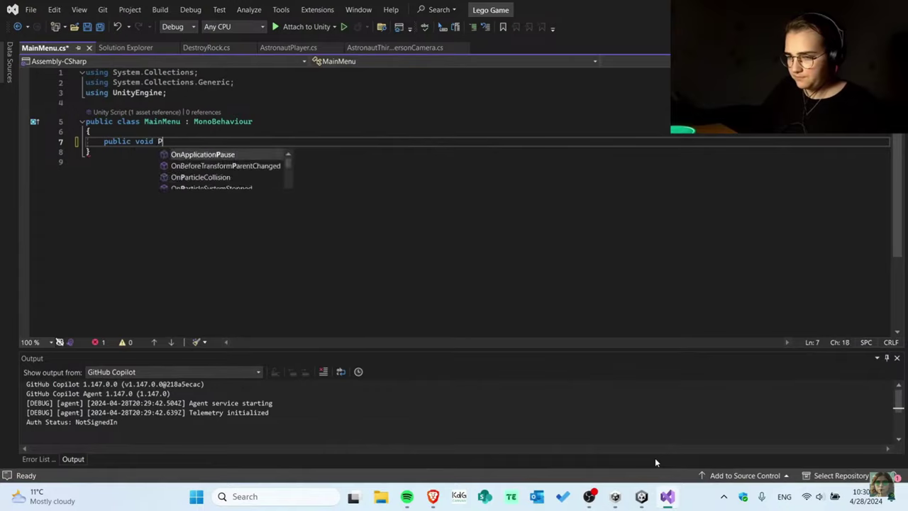
type("la")
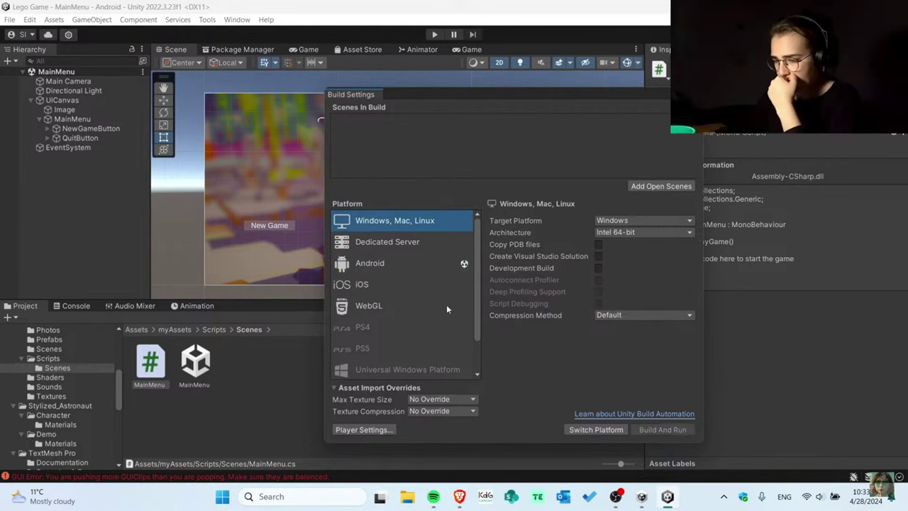
left_click_drag(446, 305, 354, 144)
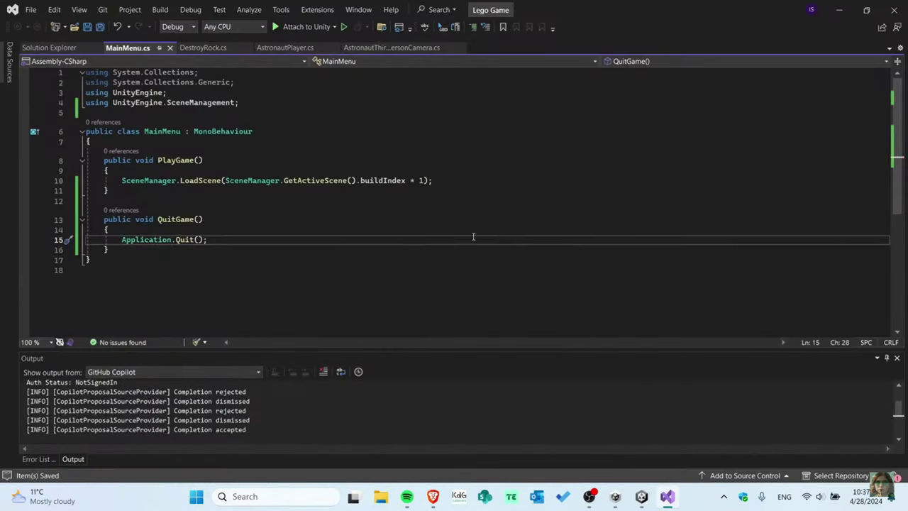
left_click(348, 217)
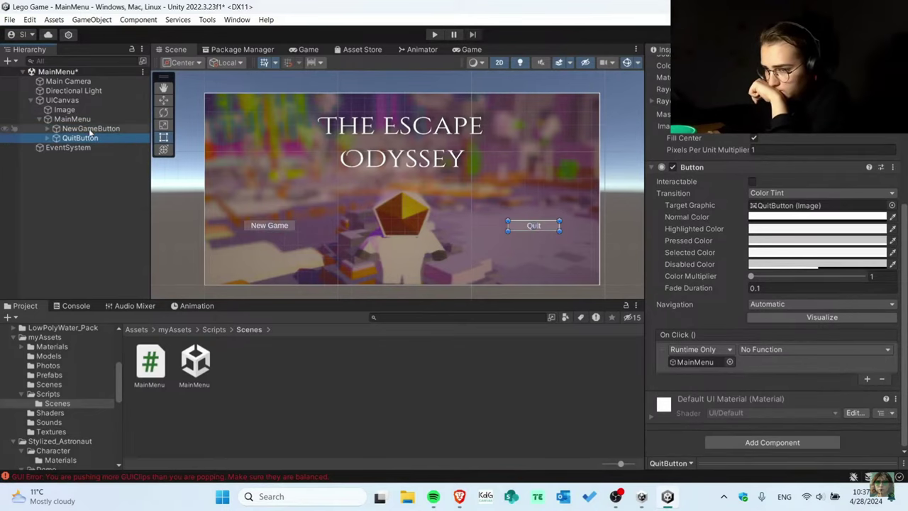
Wire the NewGameButton's On Click event to MainMenu > PlayGame().
left_click(88, 128)
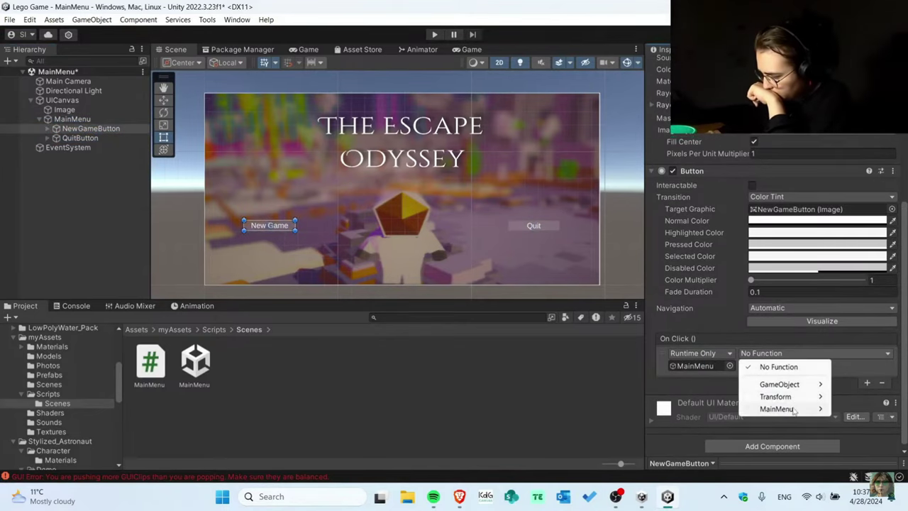
mouse_move(793, 411)
left_click(684, 349)
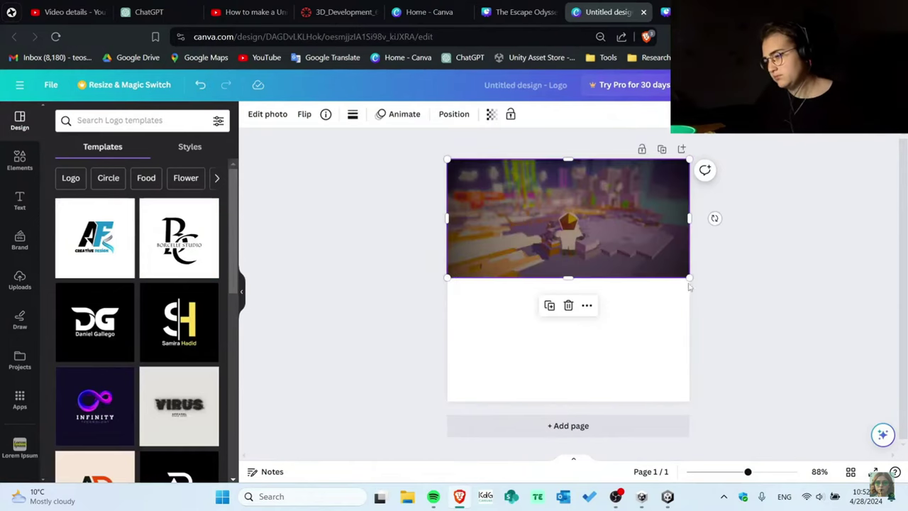
Enlarge the game screenshot on the logo page and frame it so the astronaut fills the square.
left_click_drag(689, 277, 892, 377)
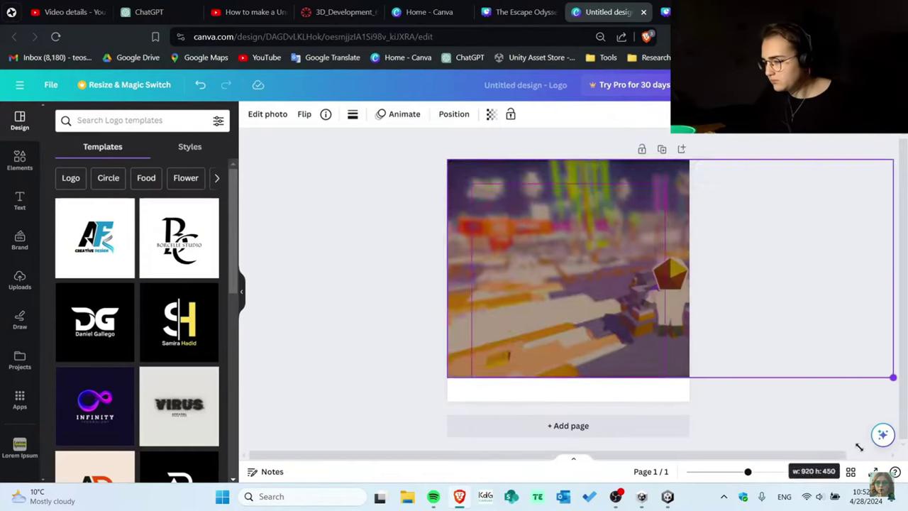
left_click_drag(448, 377, 270, 430)
left_click_drag(683, 354, 669, 328)
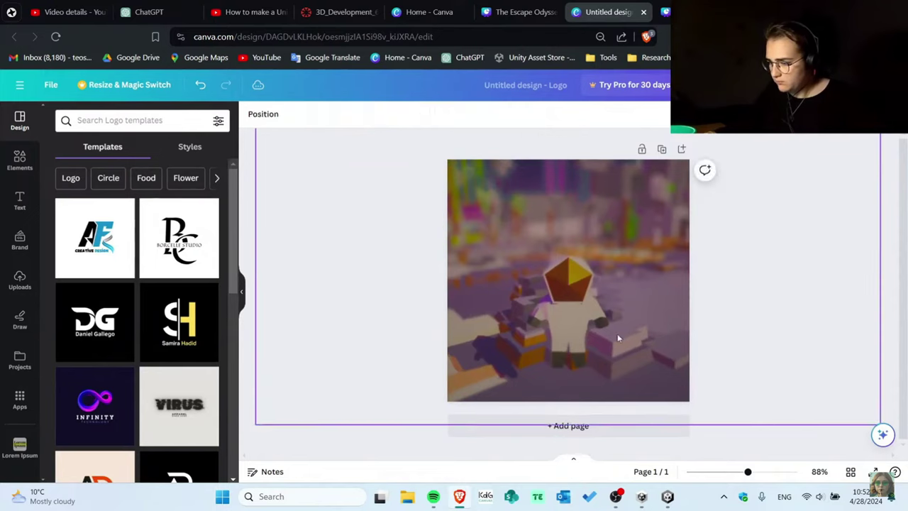
Adjust the photo's sliders for darker, more saturated purple tones.
scroll(614, 287, "down", 5, "ctrl")
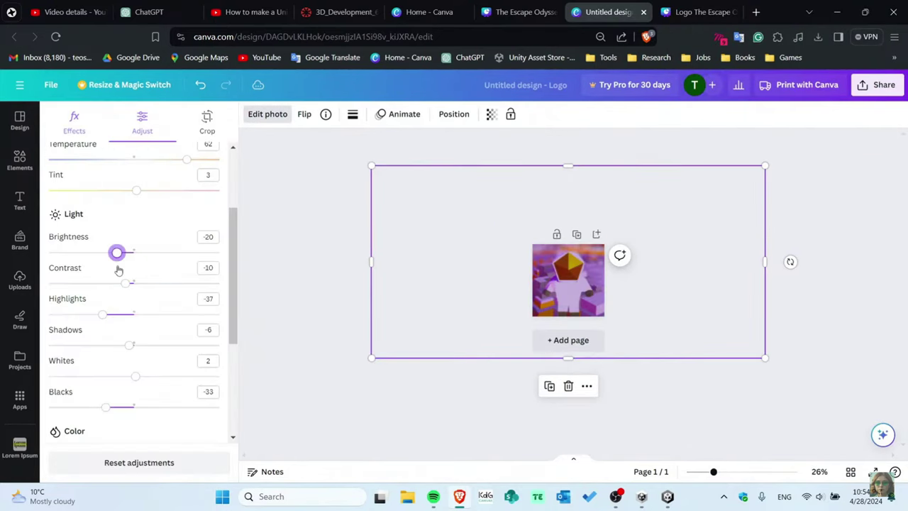
scroll(119, 270, "down", 5)
left_click_drag(135, 306, 188, 306)
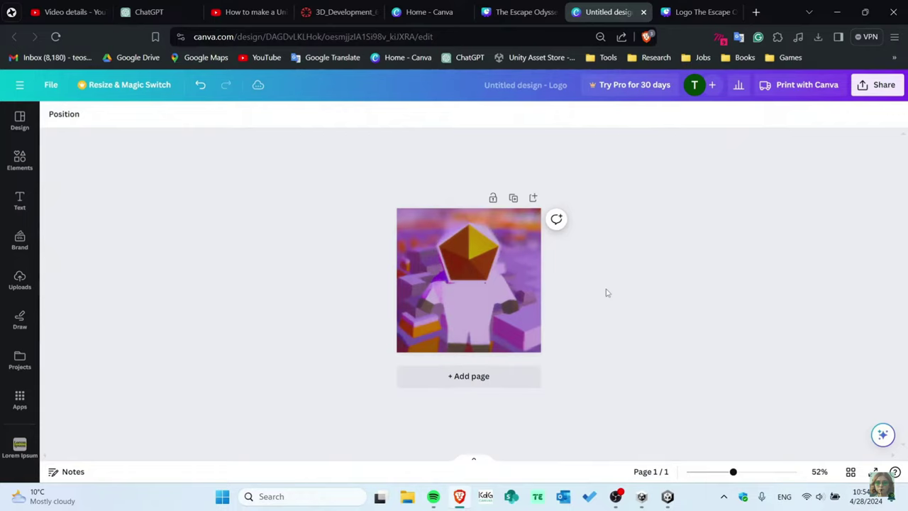
type("V")
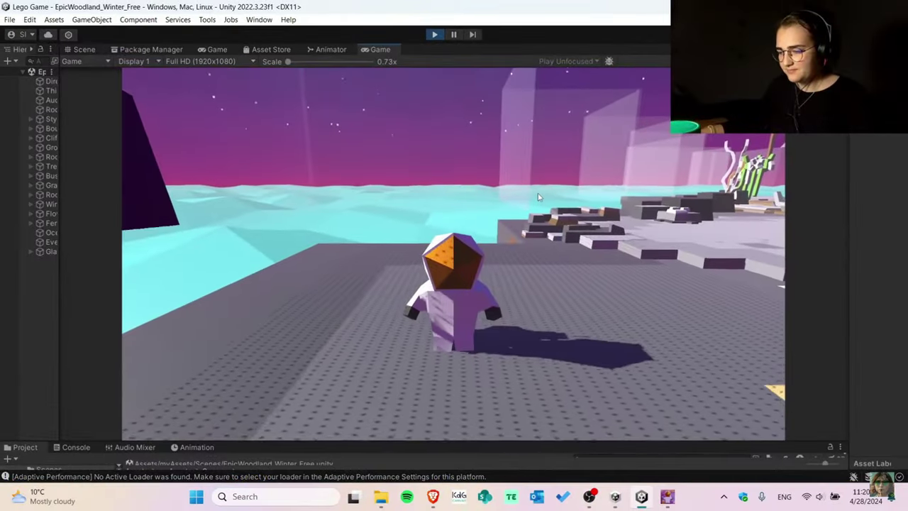
Run the astronaut forward with W, turn left toward the ice, then right toward the village.
key("w")
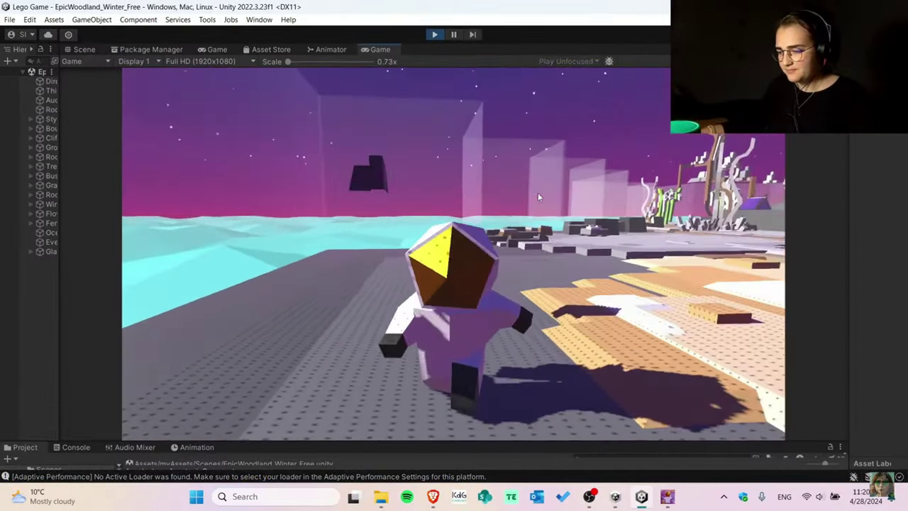
key("a")
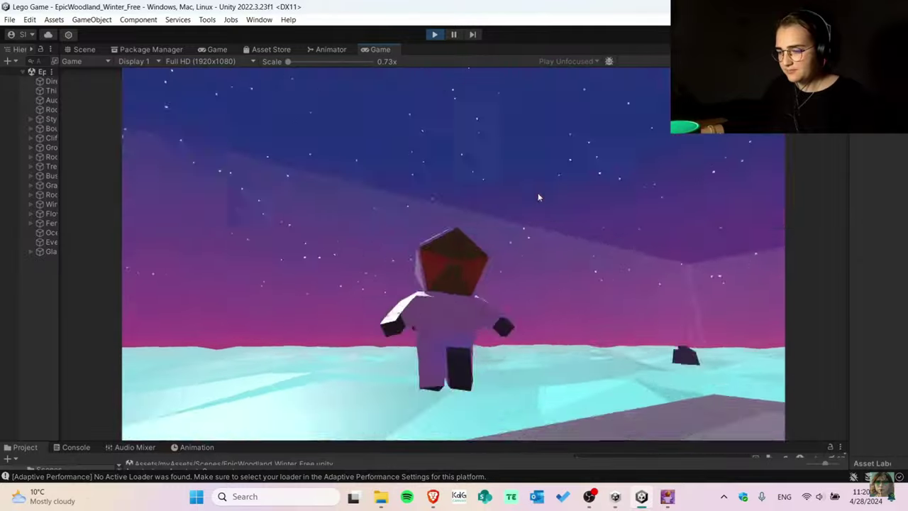
key("d")
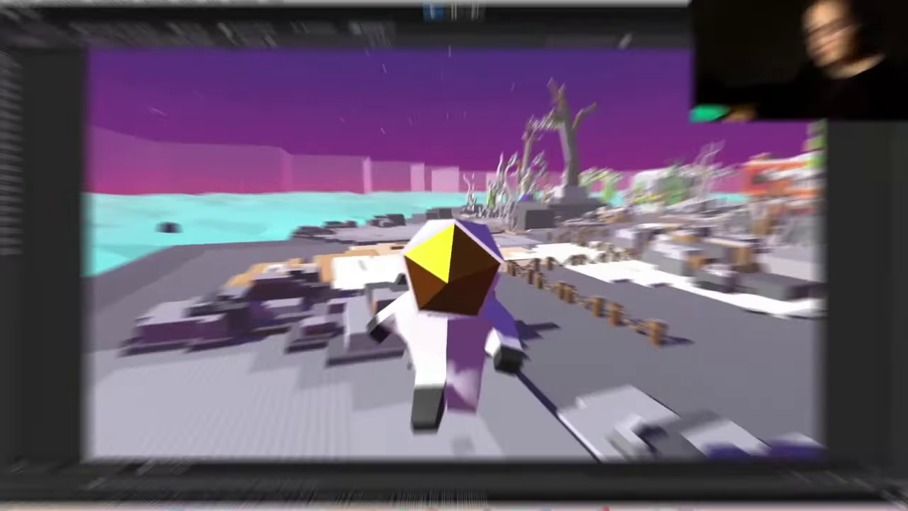